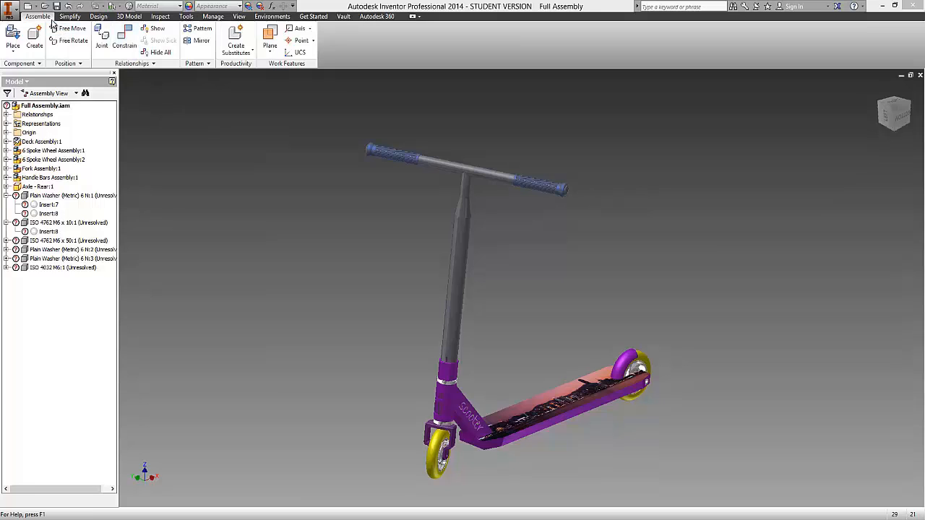
- Enter the Inventor Studio environment and render an image of the scooter assembly with the existing render settings
{"action": "left_click", "coordinate": [279, 17]}
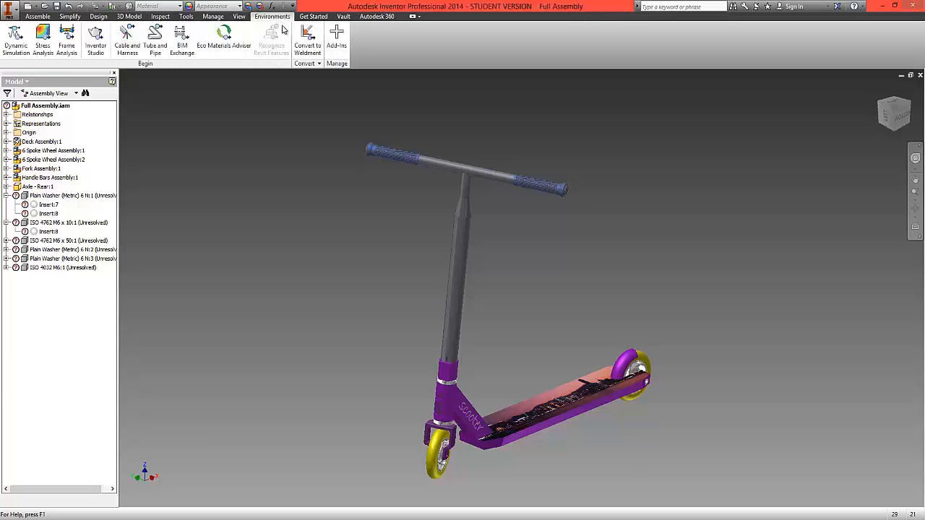
{"action": "left_click", "coordinate": [96, 47]}
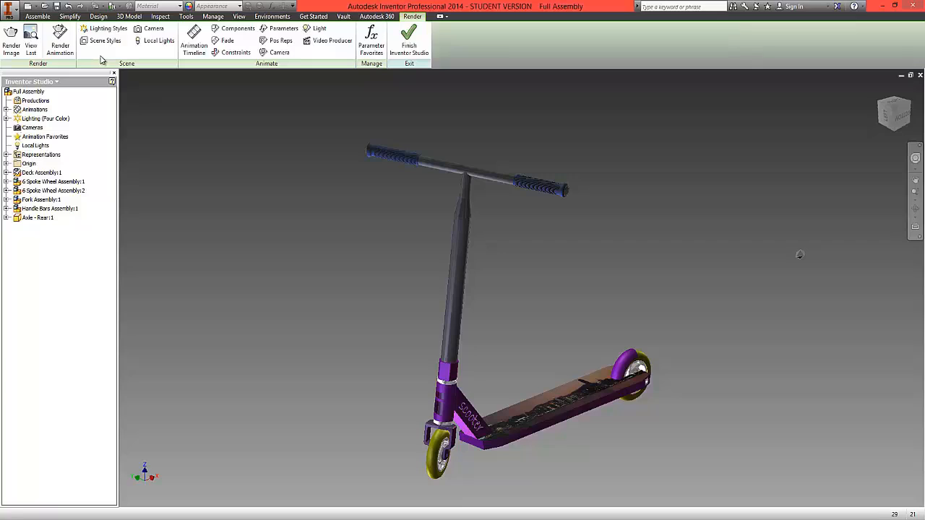
{"action": "left_click", "coordinate": [13, 52]}
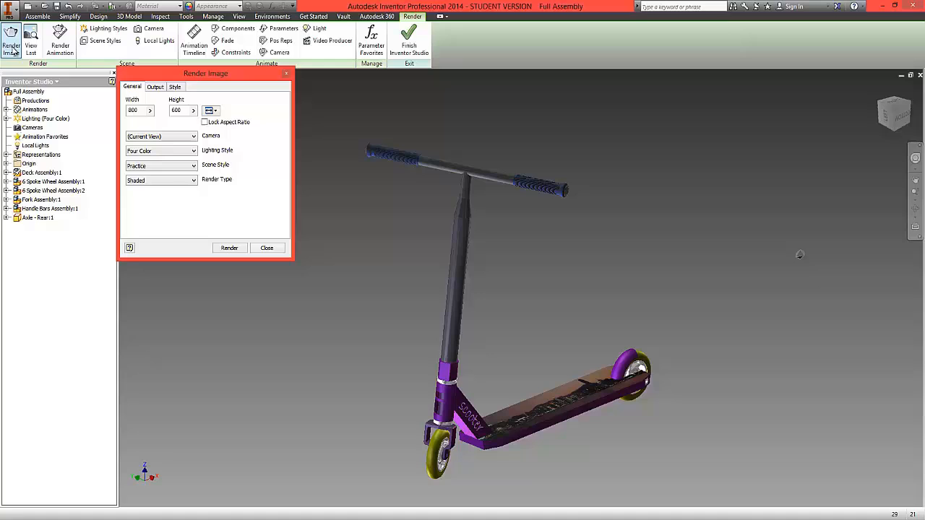
{"action": "left_click", "coordinate": [234, 248]}
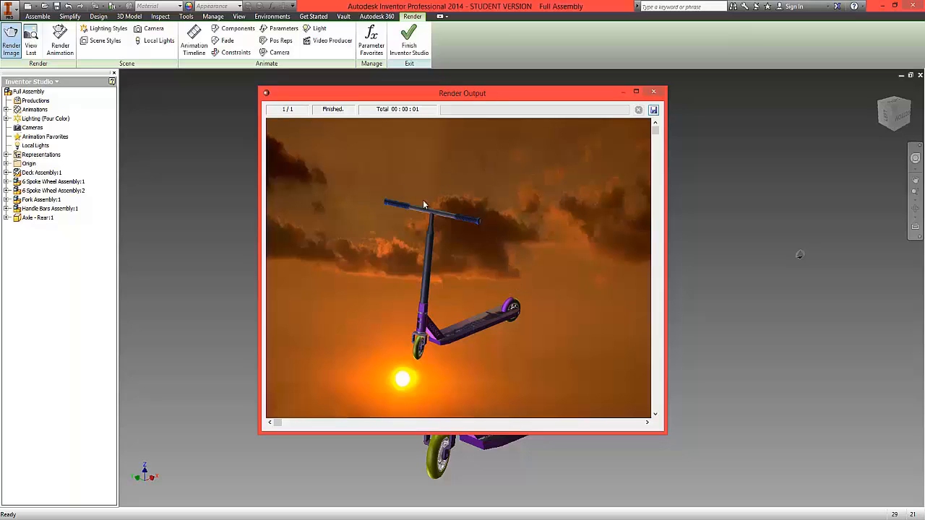
{"action": "left_click", "coordinate": [653, 92]}
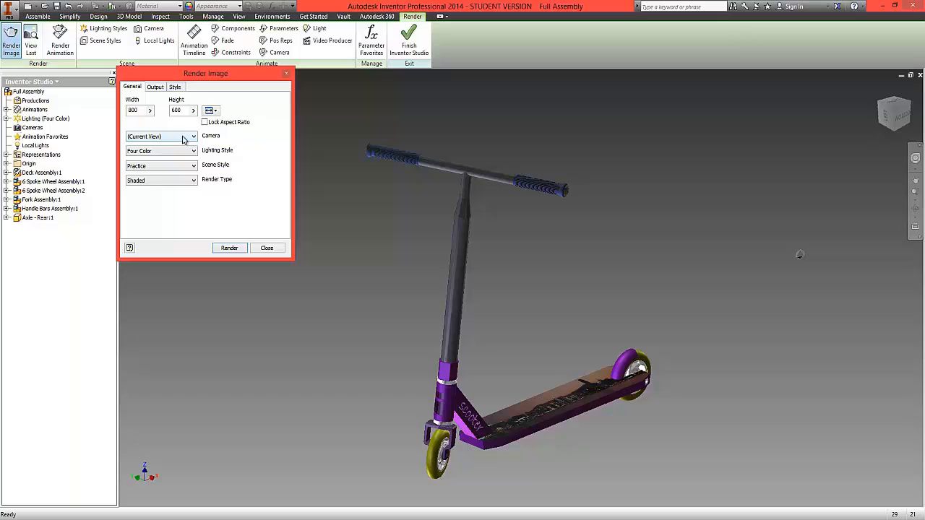
- Set the render size to 800 x 600 and use the current view as the camera
{"action": "left_click", "coordinate": [215, 111]}
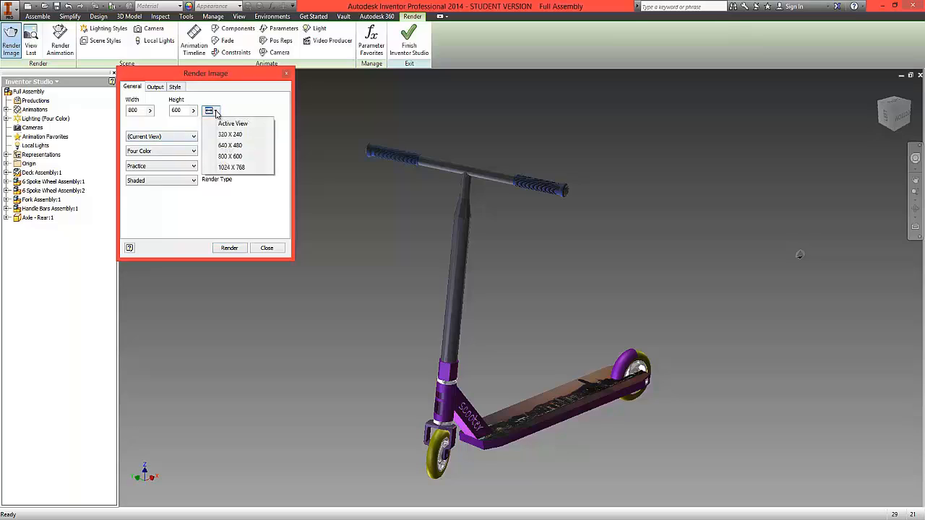
{"action": "left_click", "coordinate": [233, 158]}
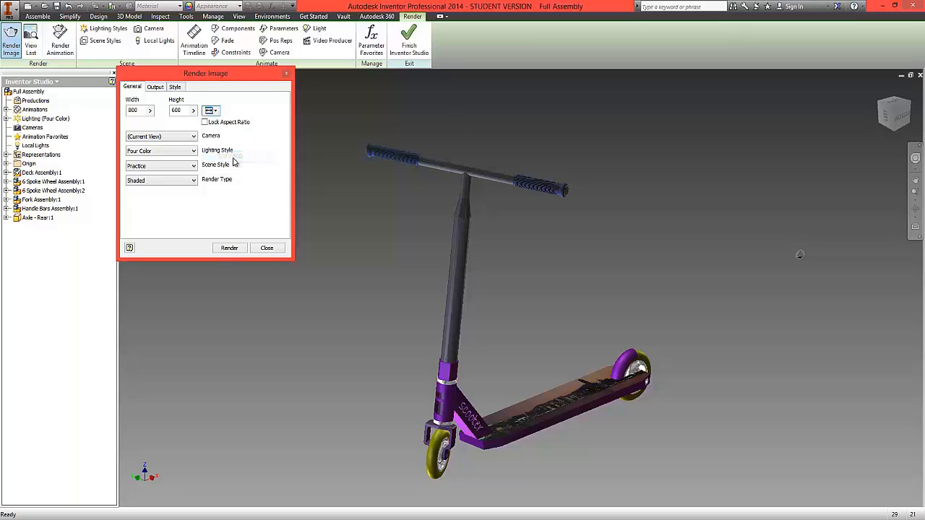
{"action": "left_click", "coordinate": [192, 138]}
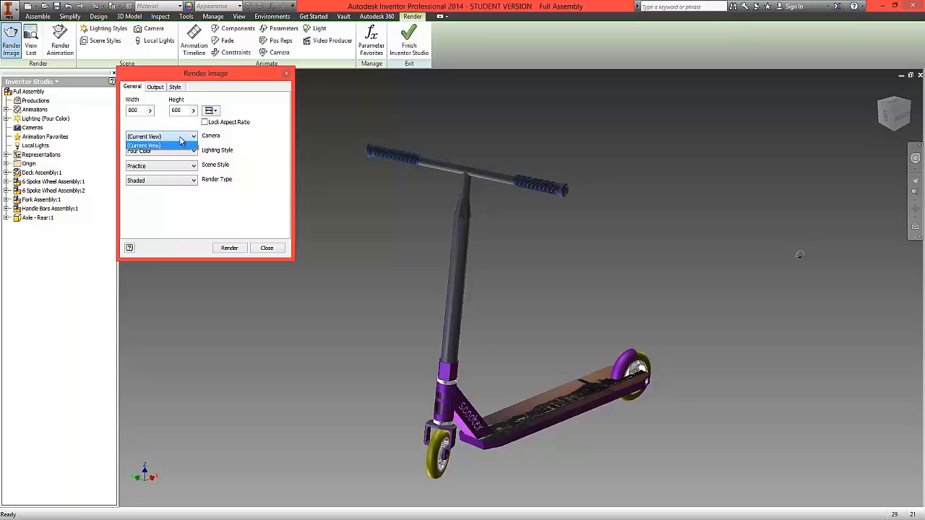
{"action": "left_click", "coordinate": [175, 139]}
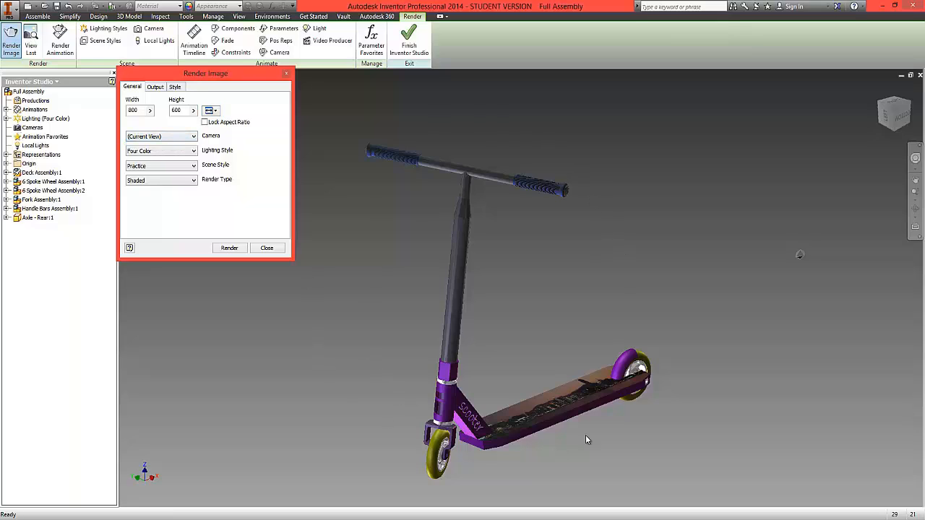
- Set the render's lighting style to Cool Color and its scene style to XY Ground Plane
{"action": "left_click", "coordinate": [184, 153]}
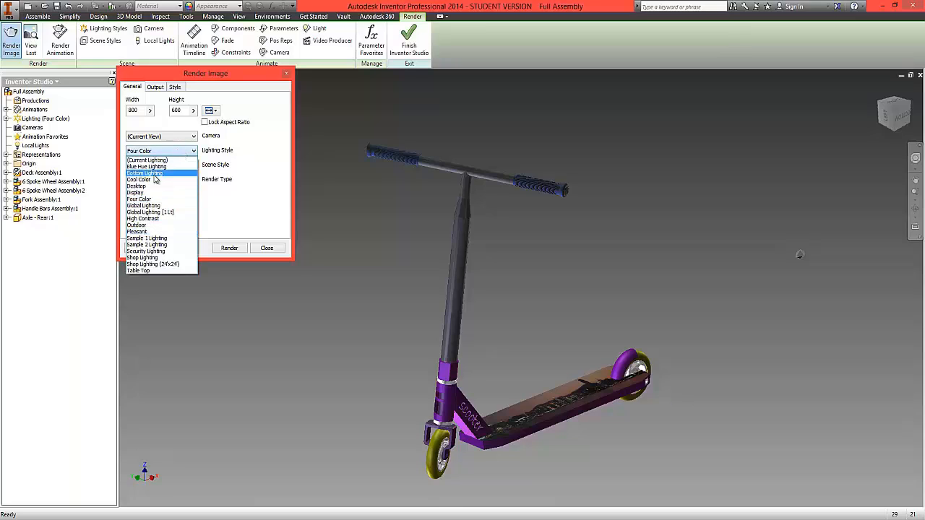
{"action": "left_click", "coordinate": [151, 181]}
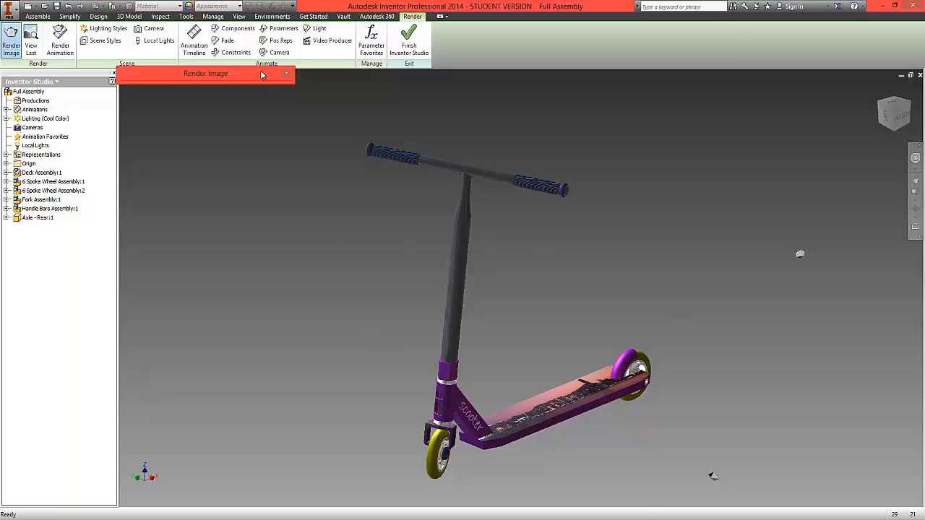
{"action": "mouse_move", "coordinate": [264, 76]}
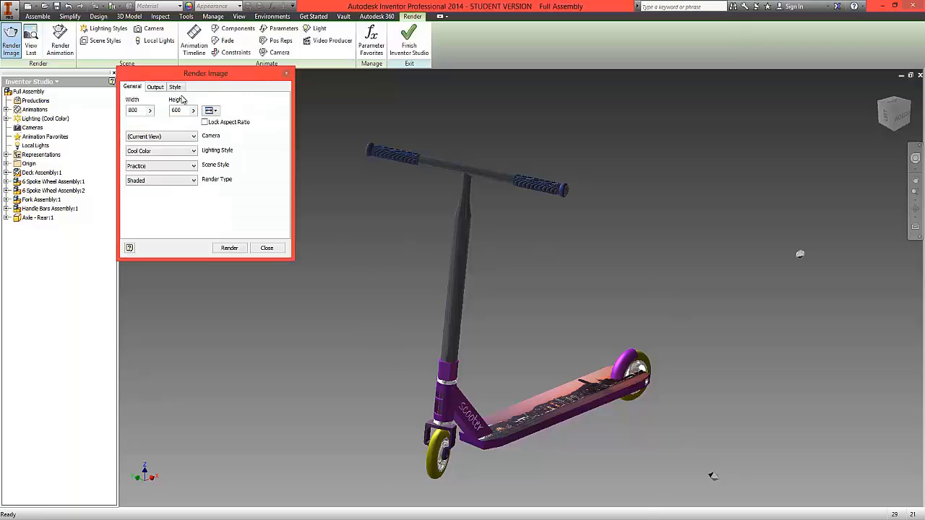
{"action": "left_click", "coordinate": [193, 168]}
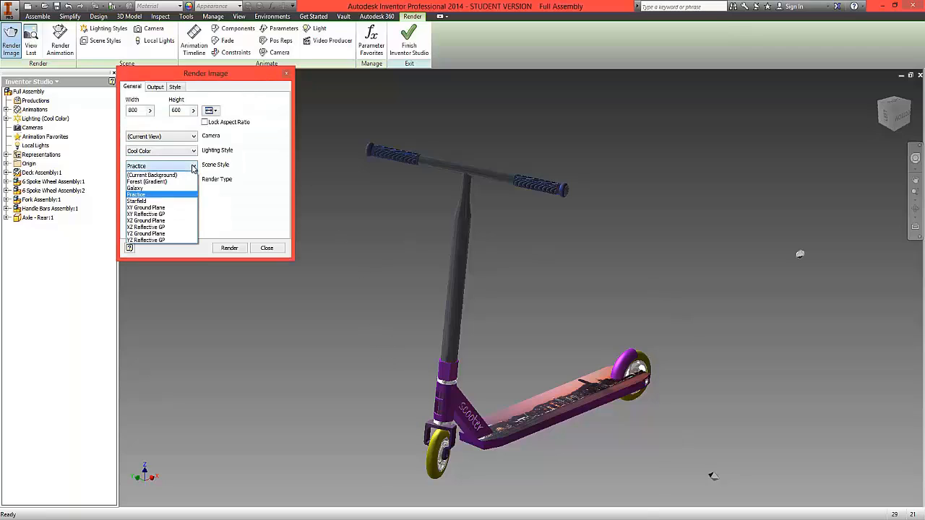
{"action": "left_click", "coordinate": [149, 184]}
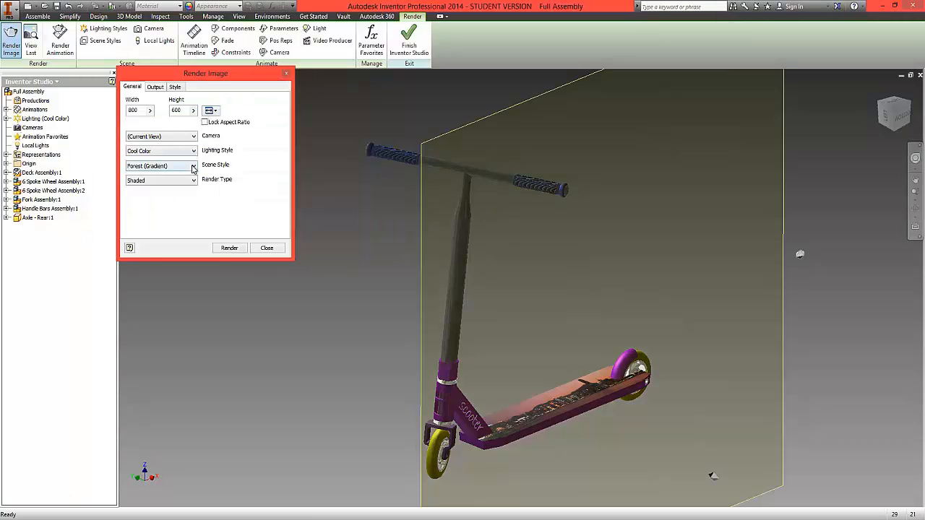
{"action": "left_click", "coordinate": [194, 168]}
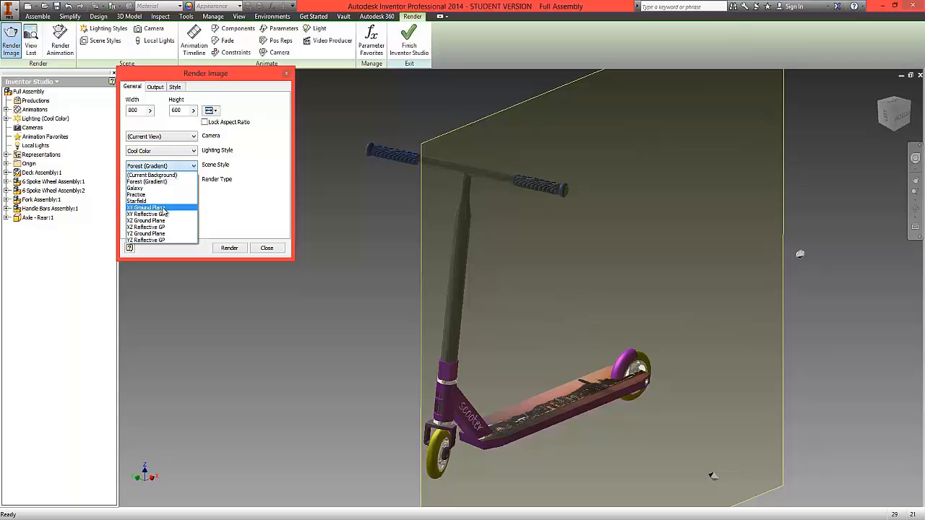
{"action": "left_click", "coordinate": [168, 208]}
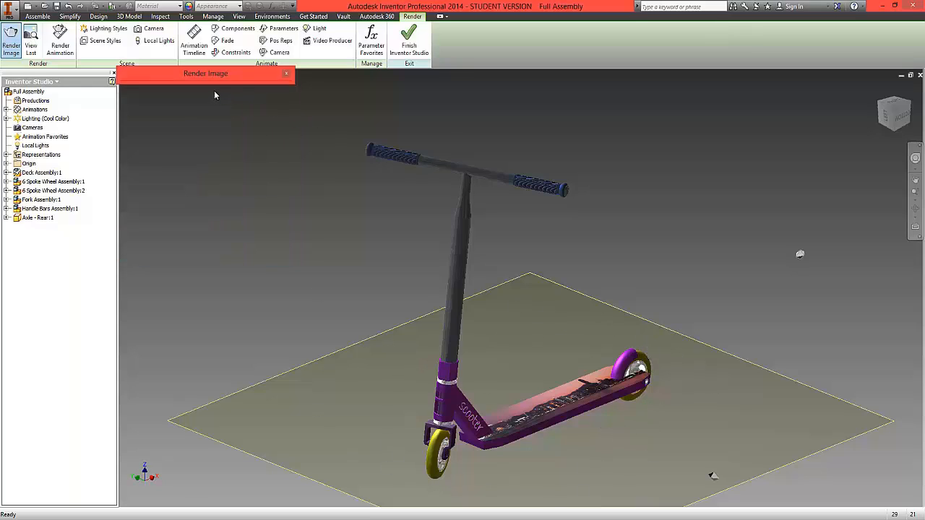
{"action": "mouse_move", "coordinate": [210, 81]}
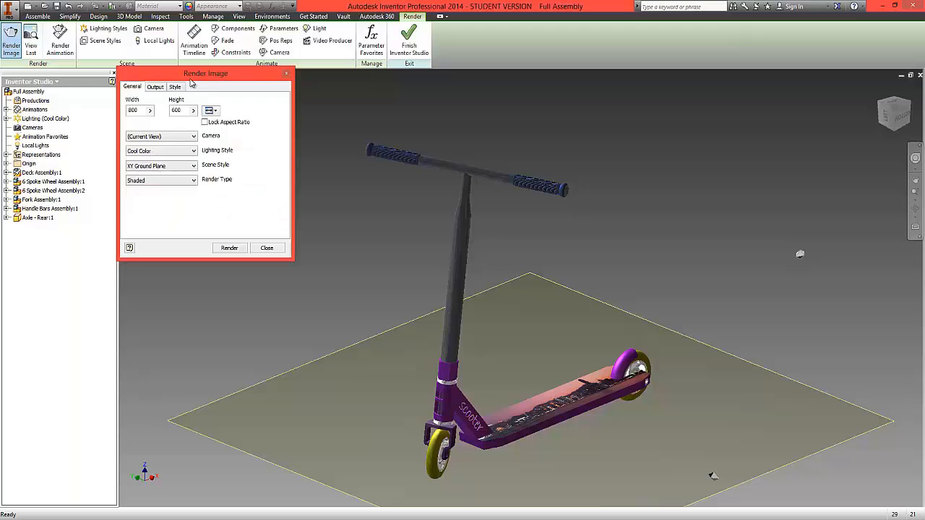
- Render the scooter image with the Shaded render type, then close the output and the render settings
{"action": "left_click", "coordinate": [194, 181]}
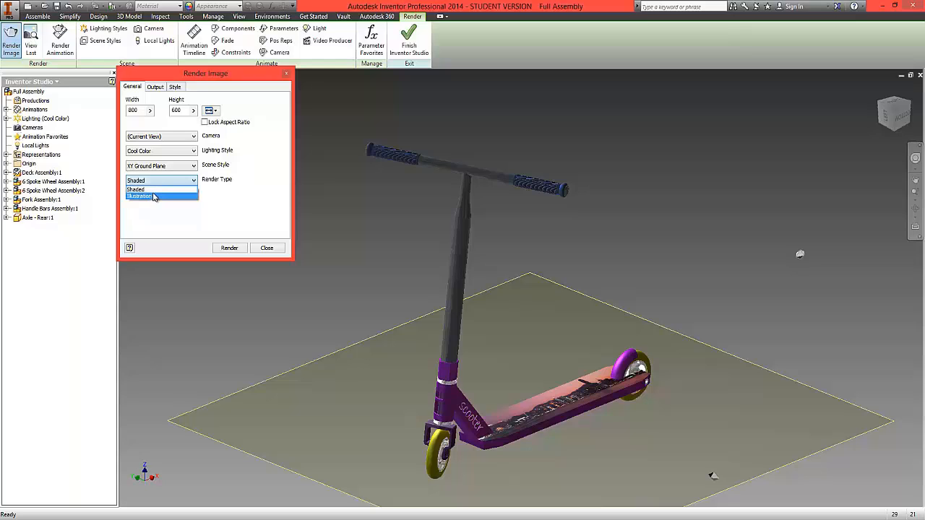
{"action": "left_click", "coordinate": [237, 223]}
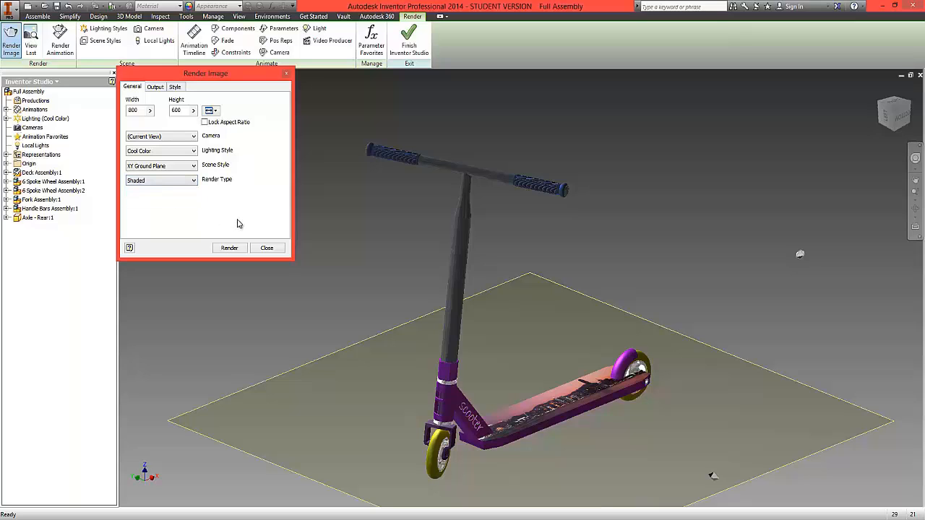
{"action": "left_click", "coordinate": [229, 248]}
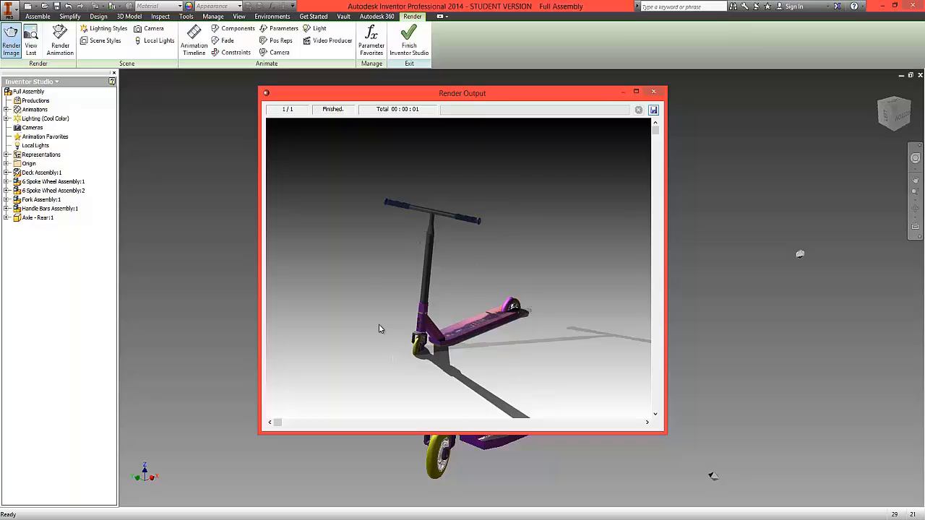
{"action": "left_click", "coordinate": [654, 92]}
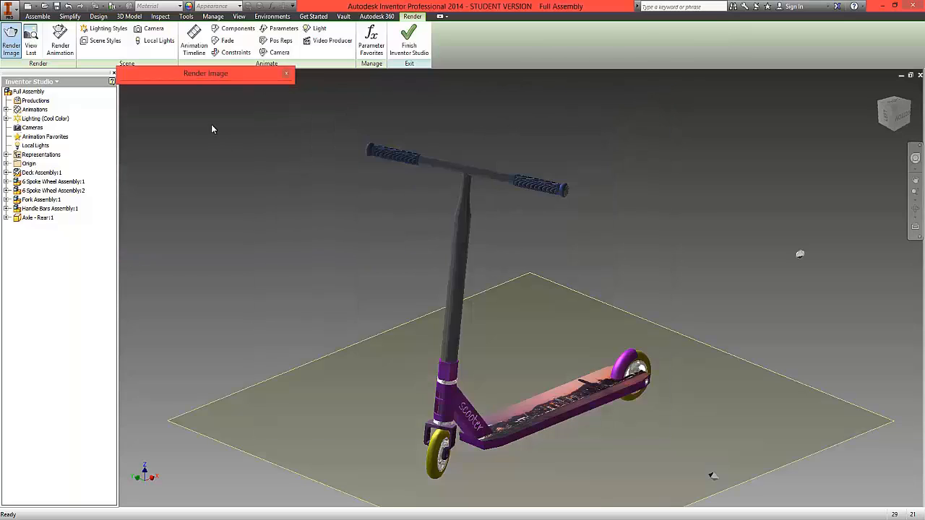
{"action": "left_click", "coordinate": [287, 75]}
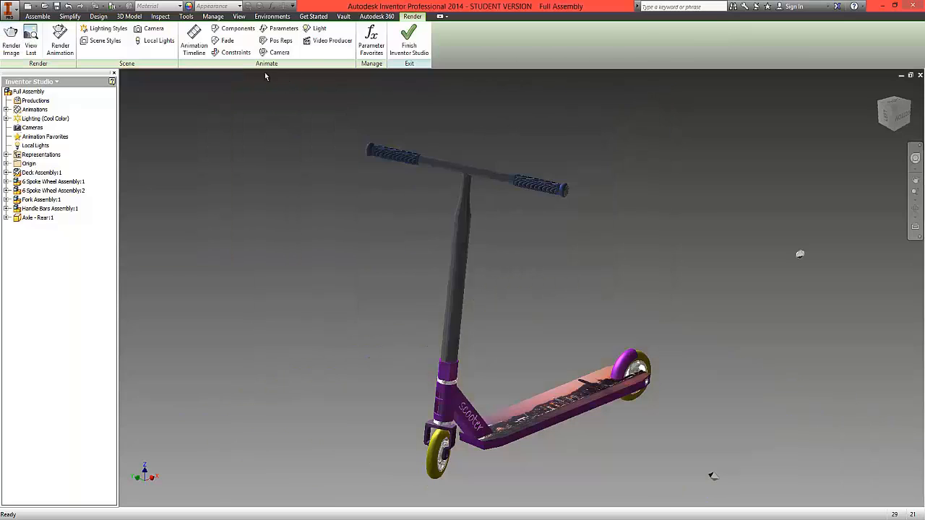
- Copy the XY Ground Plane scene style under the name "Test one" and make the copy the active style
{"action": "left_click", "coordinate": [106, 42]}
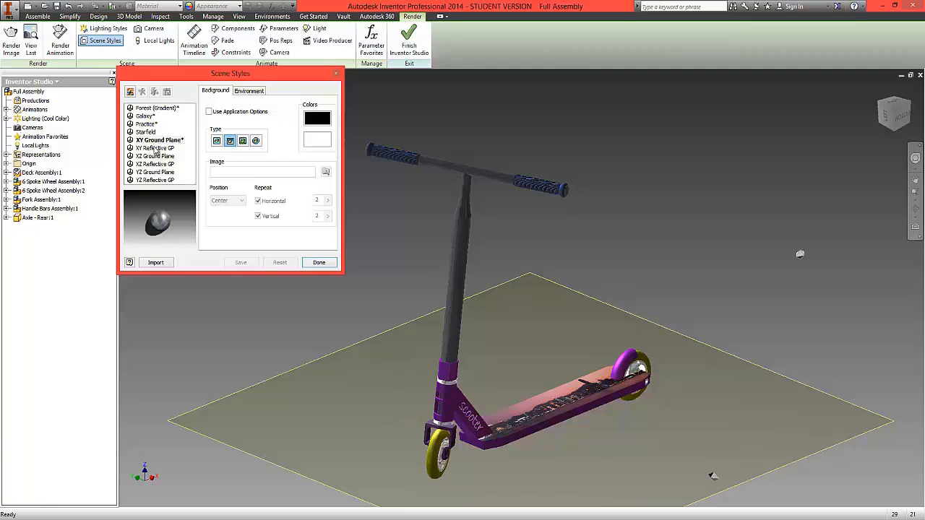
{"action": "left_click", "coordinate": [148, 149]}
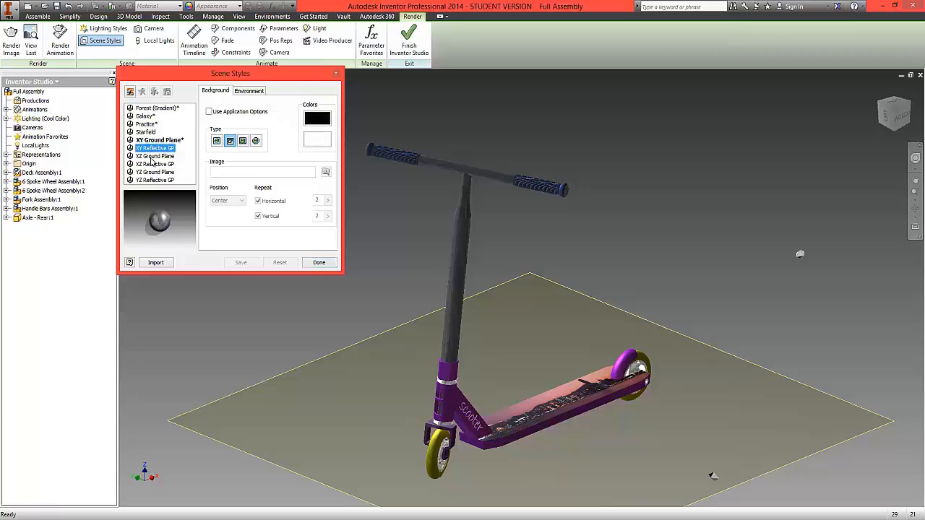
{"action": "left_click", "coordinate": [153, 156]}
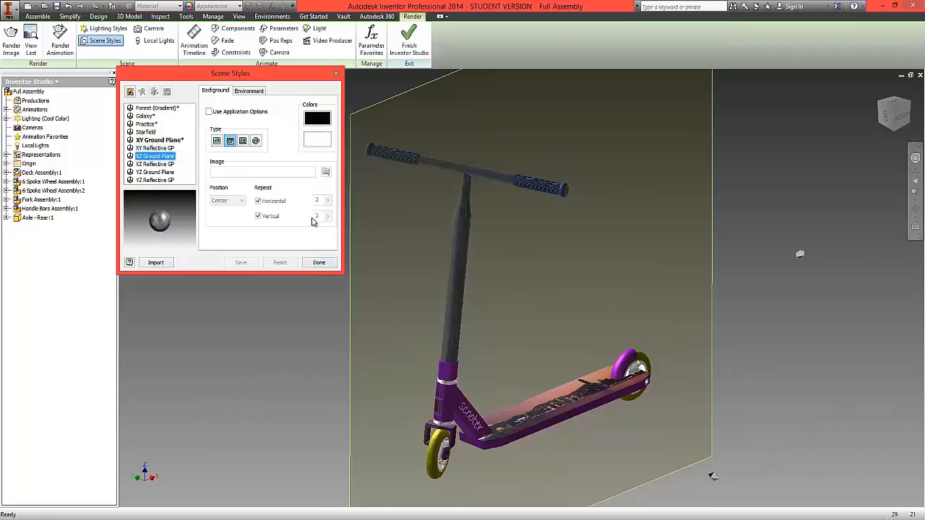
{"action": "left_click", "coordinate": [147, 140]}
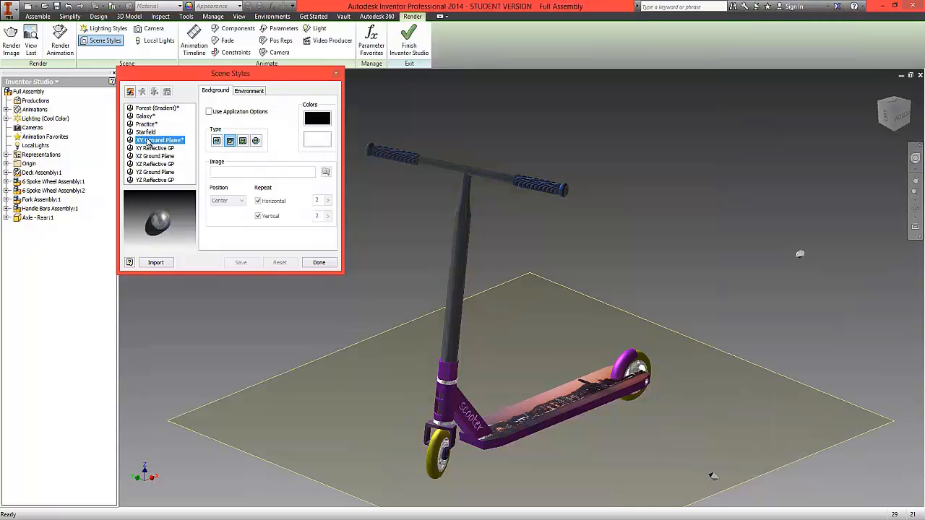
{"action": "right_click", "coordinate": [148, 142]}
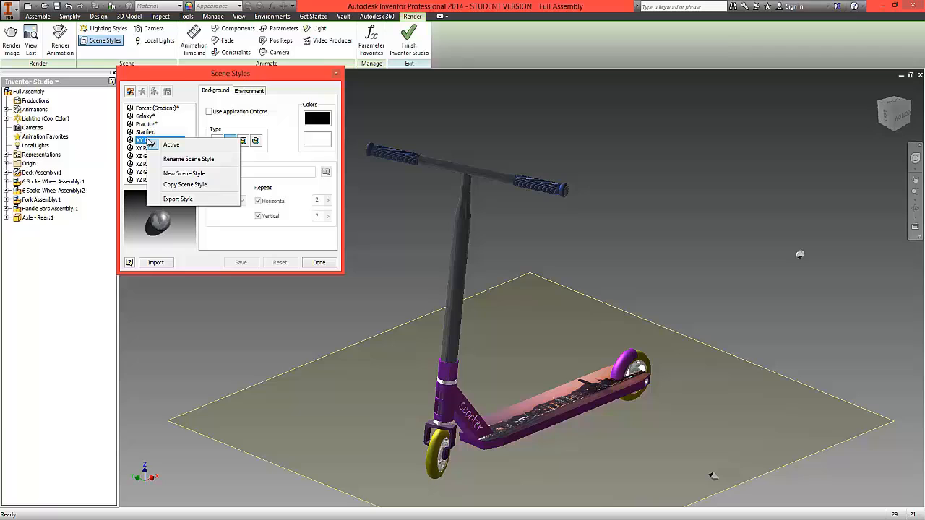
{"action": "left_click", "coordinate": [190, 185]}
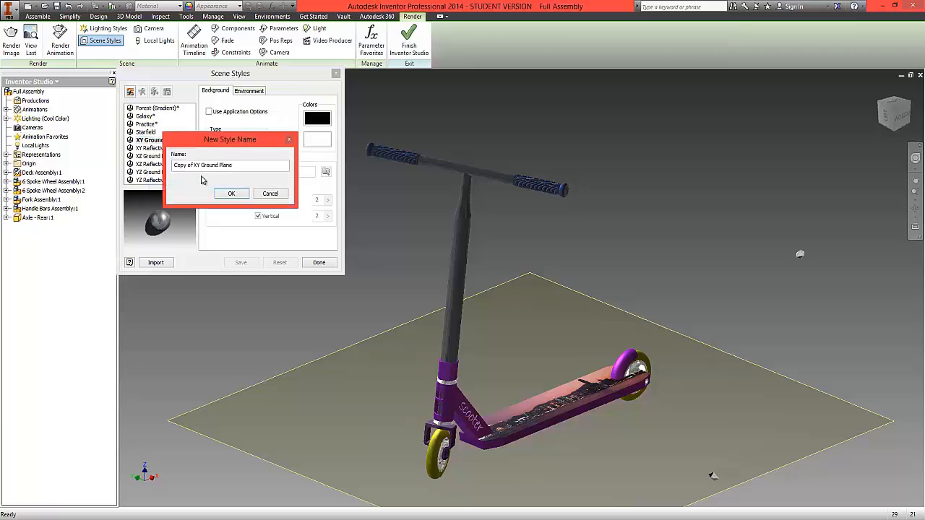
{"action": "left_click_drag", "start_coordinate": [242, 167], "coordinate": [49, 157]}
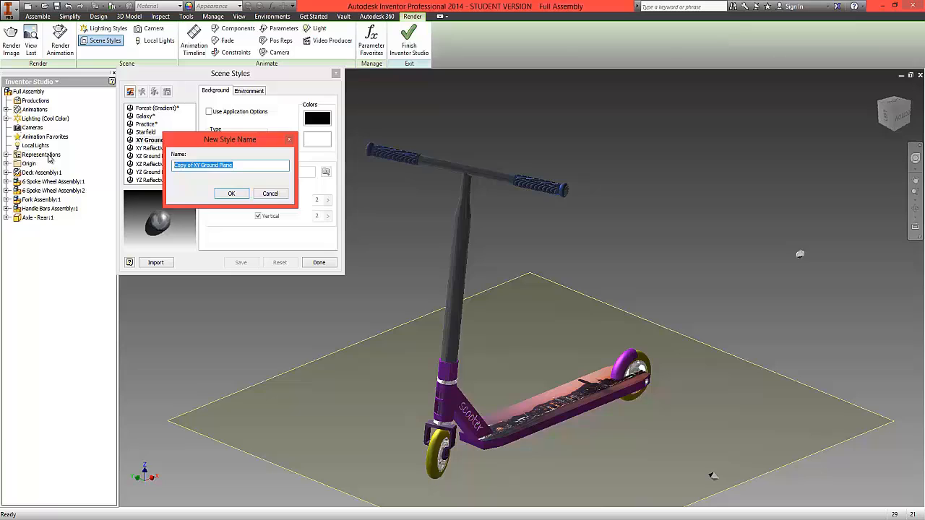
{"action": "type", "text": "Test one"}
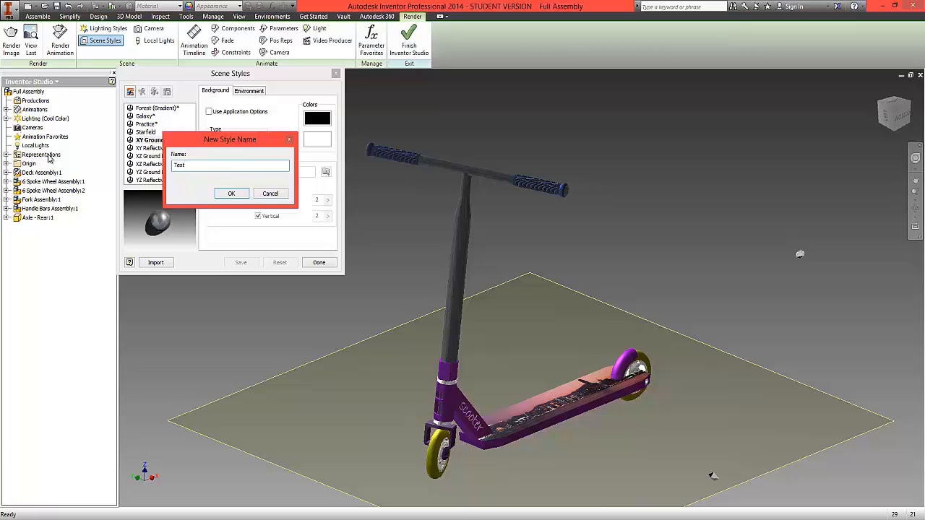
{"action": "left_click", "coordinate": [232, 193]}
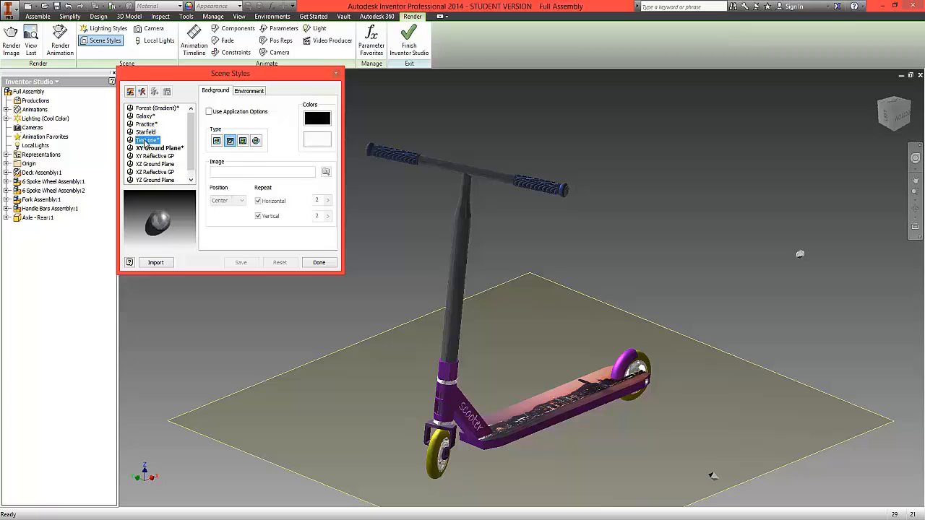
{"action": "right_click", "coordinate": [145, 143]}
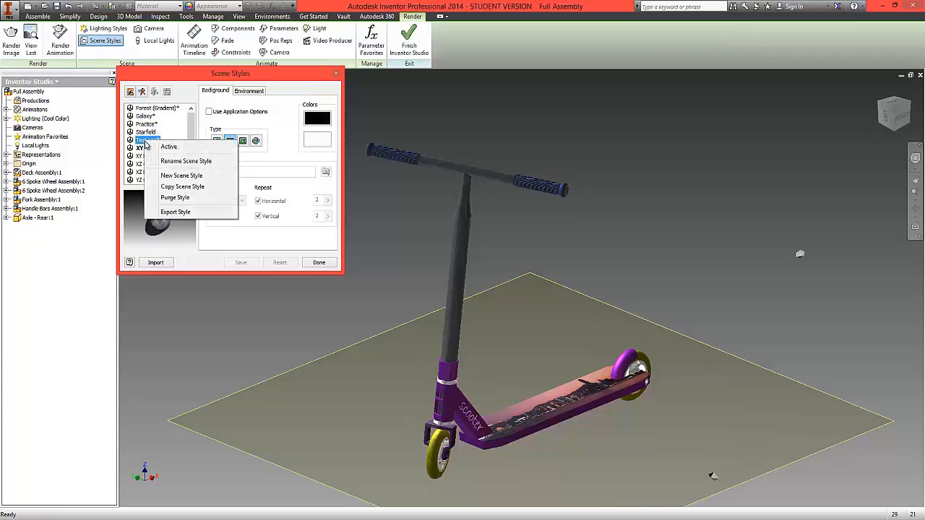
{"action": "left_click", "coordinate": [164, 147]}
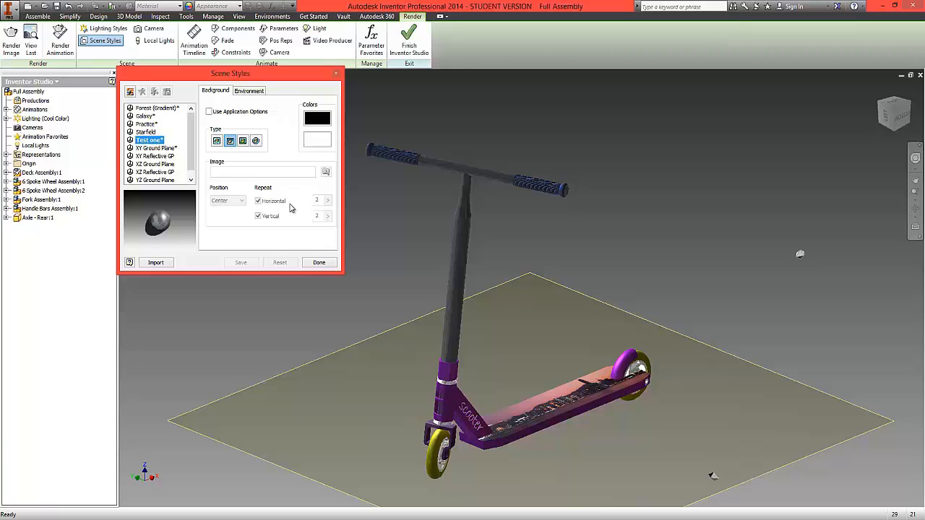
- Give the Test one background a solid green colour, then change its type to a colour gradient
{"action": "left_click", "coordinate": [217, 141]}
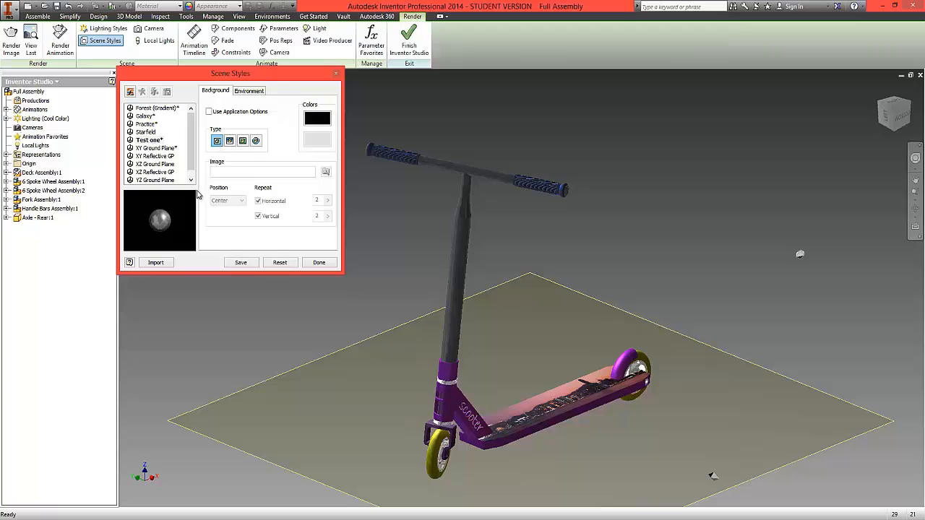
{"action": "left_click", "coordinate": [321, 122]}
{"action": "left_click", "coordinate": [223, 118]}
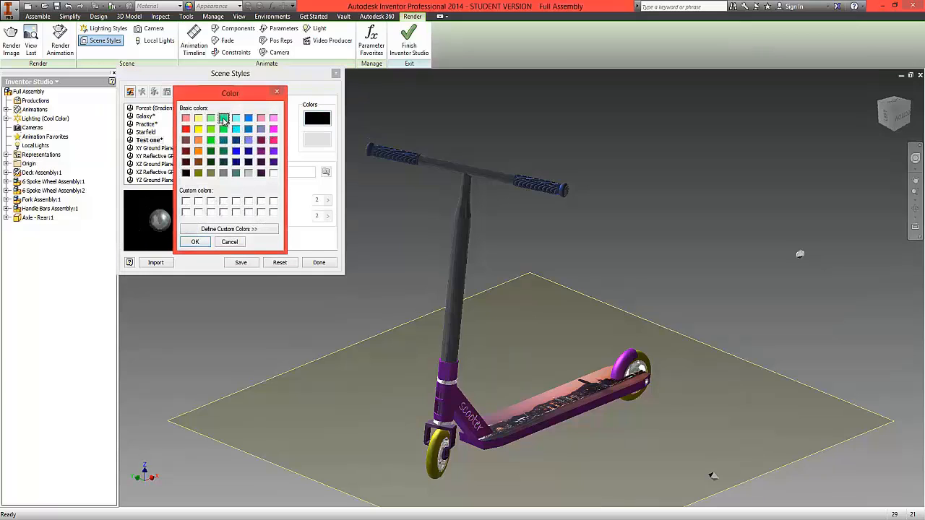
{"action": "left_click", "coordinate": [194, 241]}
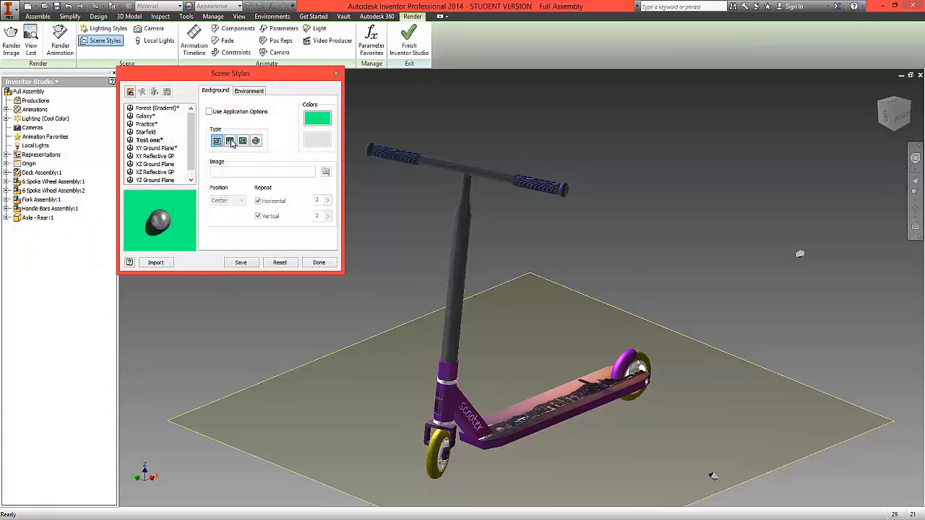
{"action": "left_click", "coordinate": [231, 142]}
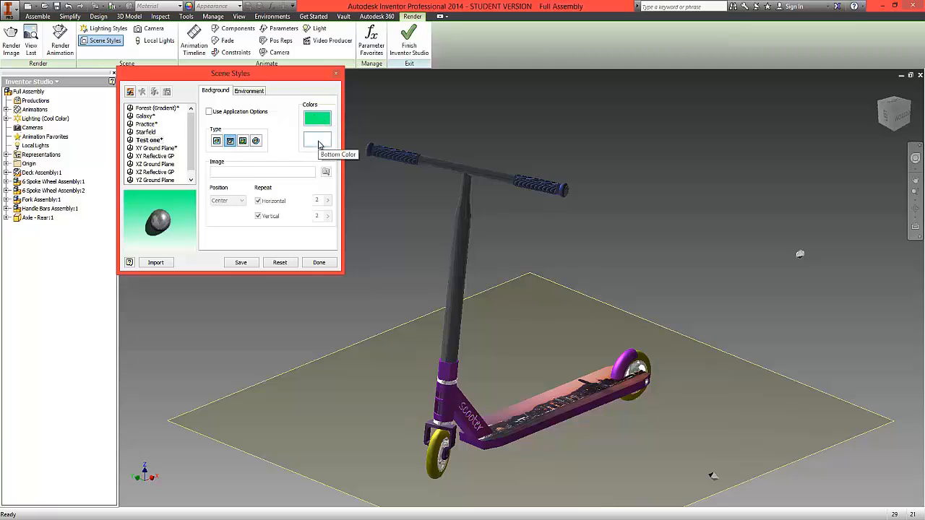
- Use the Duskcld1 picture as the Test one background image and set its position to Stretch
{"action": "left_click", "coordinate": [243, 142]}
{"action": "left_click", "coordinate": [325, 171]}
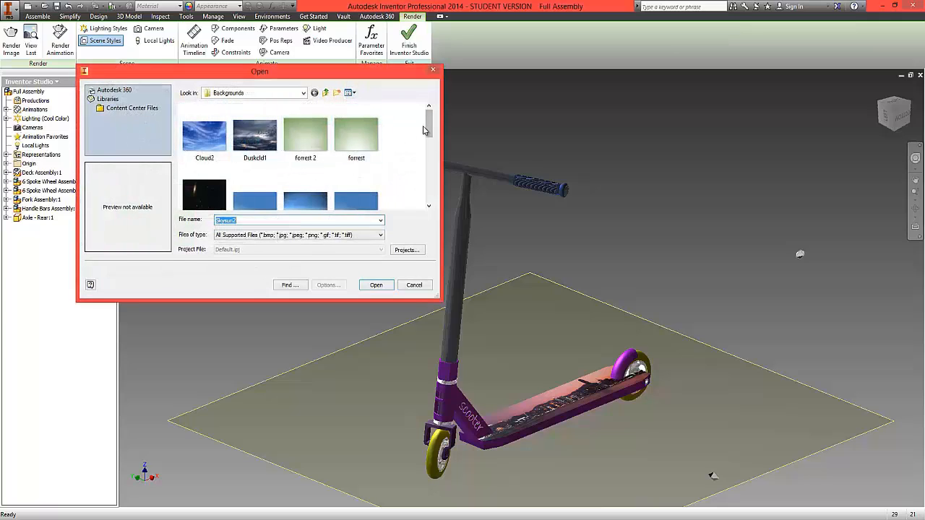
{"action": "mouse_move", "coordinate": [430, 127]}
{"action": "left_mouse_down"}
{"action": "mouse_move", "coordinate": [433, 161]}
{"action": "mouse_move", "coordinate": [439, 124]}
{"action": "left_mouse_up"}
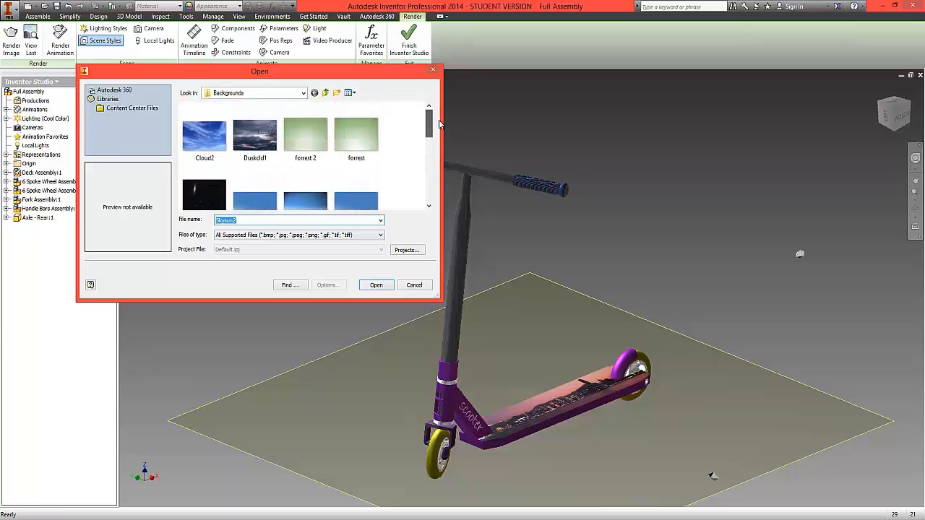
{"action": "left_click", "coordinate": [268, 132]}
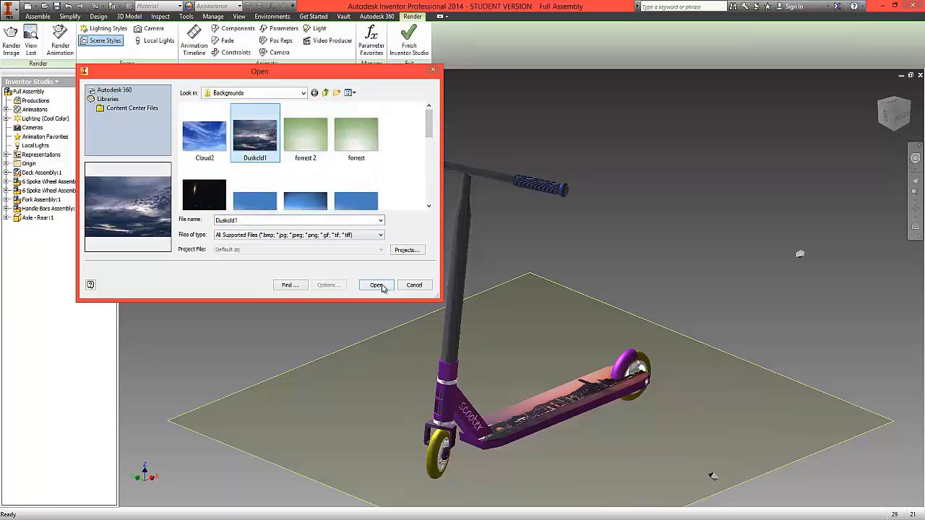
{"action": "left_click", "coordinate": [377, 285]}
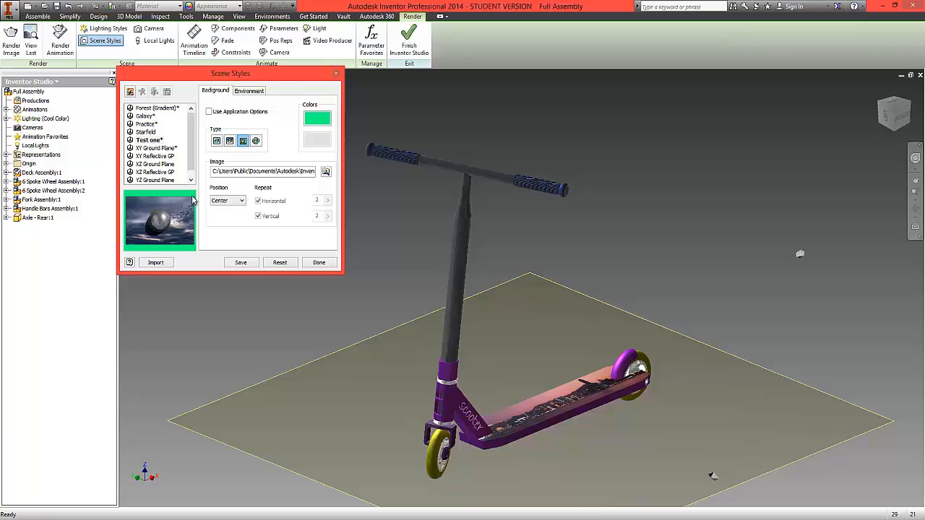
{"action": "left_click", "coordinate": [241, 204]}
{"action": "left_click", "coordinate": [230, 225]}
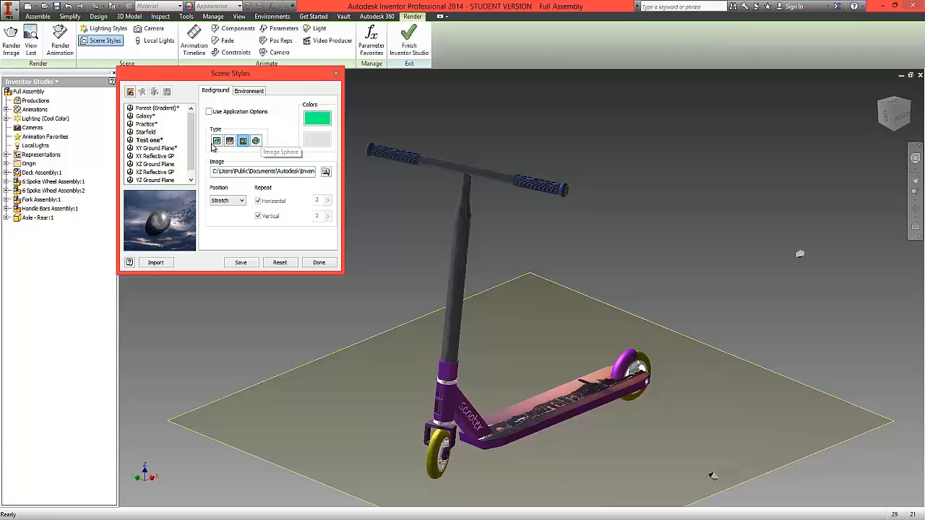
- Turn on reflections for Test one's XY ground plane, offset the plane by -40 mm under the wheels, and save the style
{"action": "left_click", "coordinate": [248, 92]}
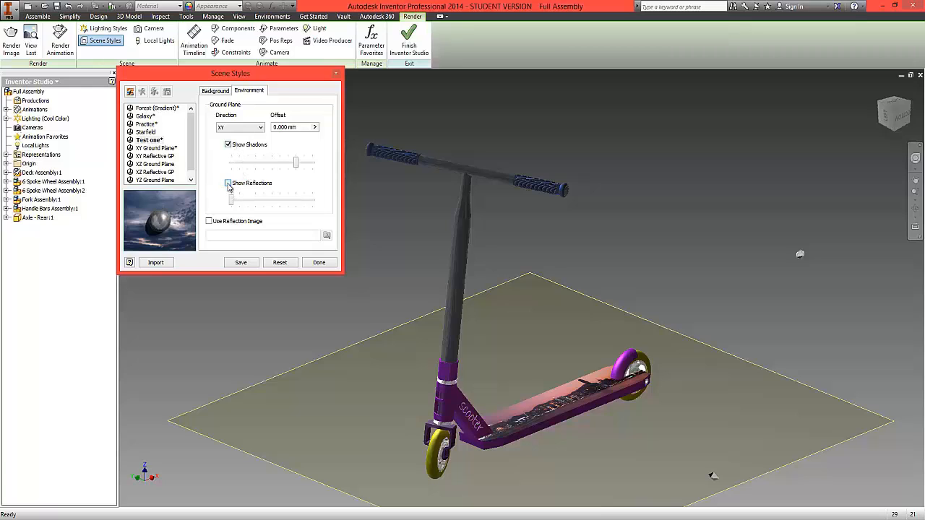
{"action": "left_click", "coordinate": [895, 133]}
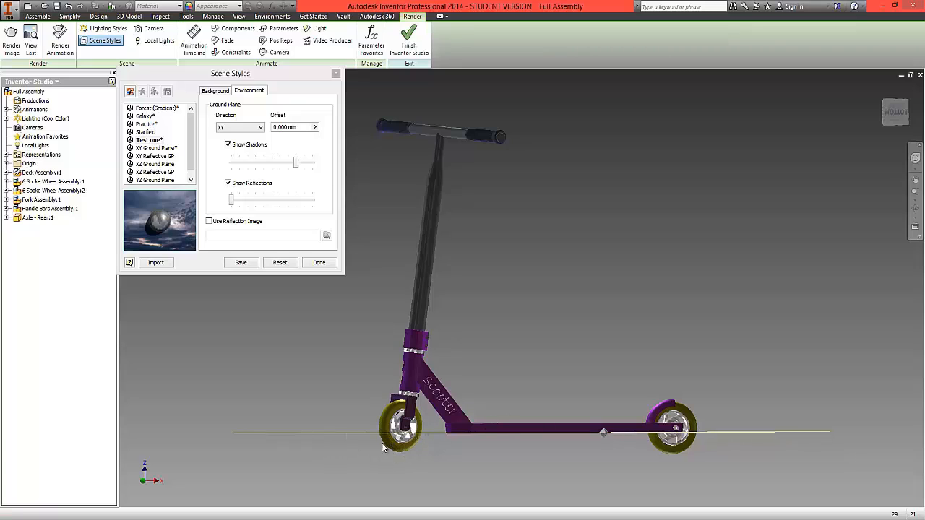
{"action": "left_click", "coordinate": [301, 127]}
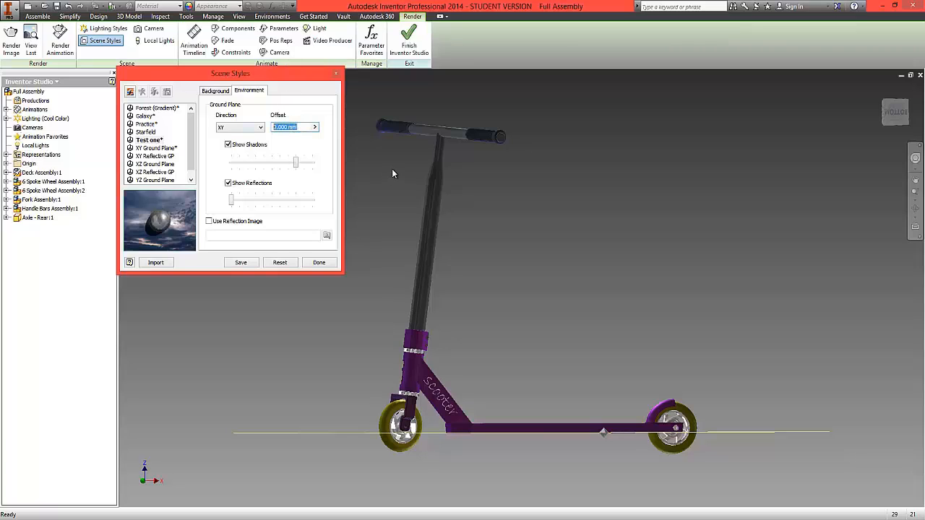
{"action": "type", "text": "-40m"}
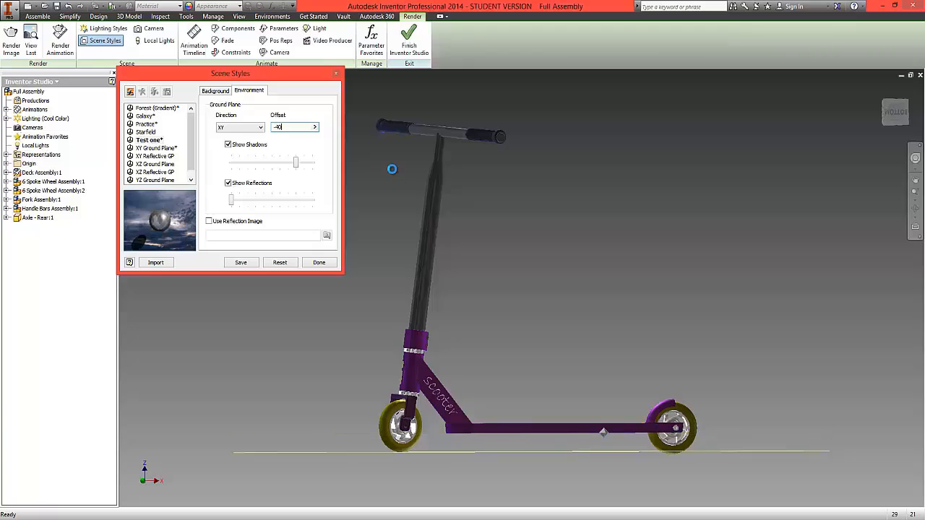
{"action": "type", "text": "m"}
{"action": "left_click", "coordinate": [242, 264]}
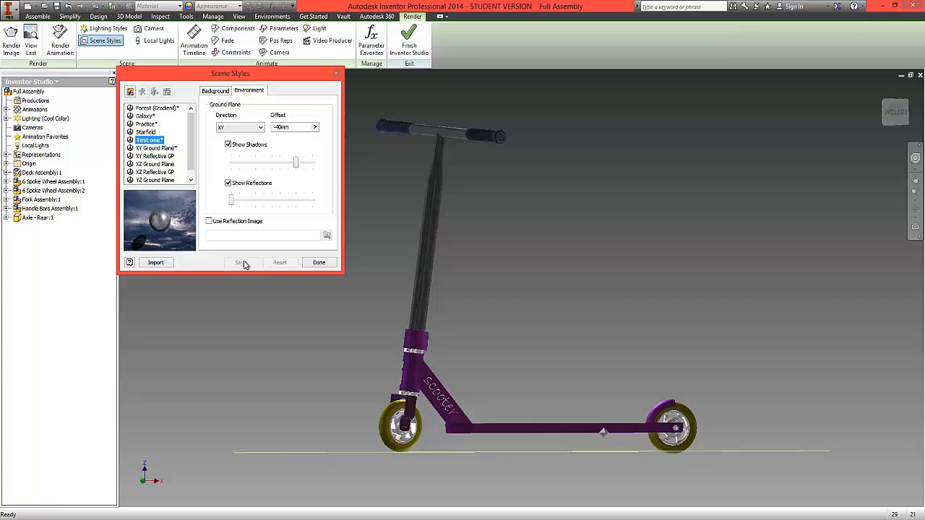
{"action": "left_click", "coordinate": [319, 263]}
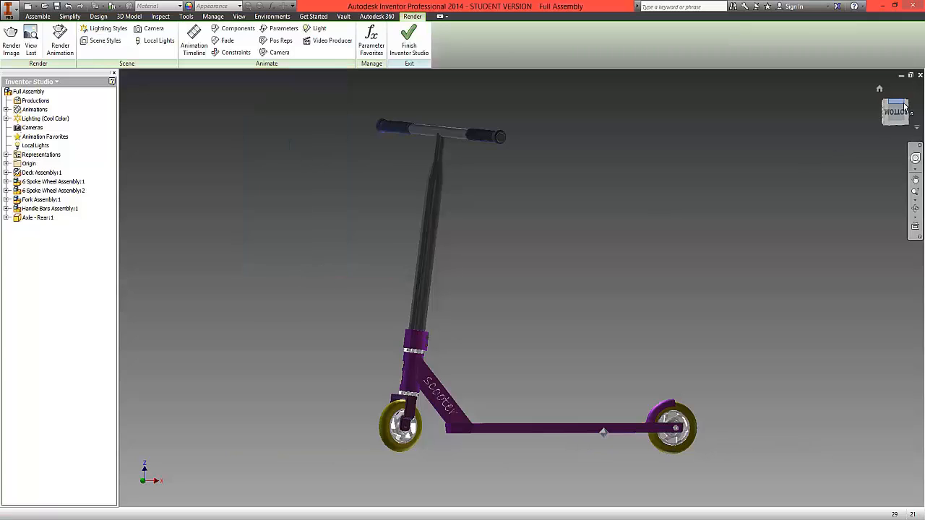
- Render an angled view of the whole scooter with Cool Color lighting and the Test one scene style, then close the output
{"action": "mouse_move", "coordinate": [891, 109]}
{"action": "left_mouse_down"}
{"action": "mouse_move", "coordinate": [906, 106]}
{"action": "mouse_move", "coordinate": [906, 137]}
{"action": "left_mouse_up"}
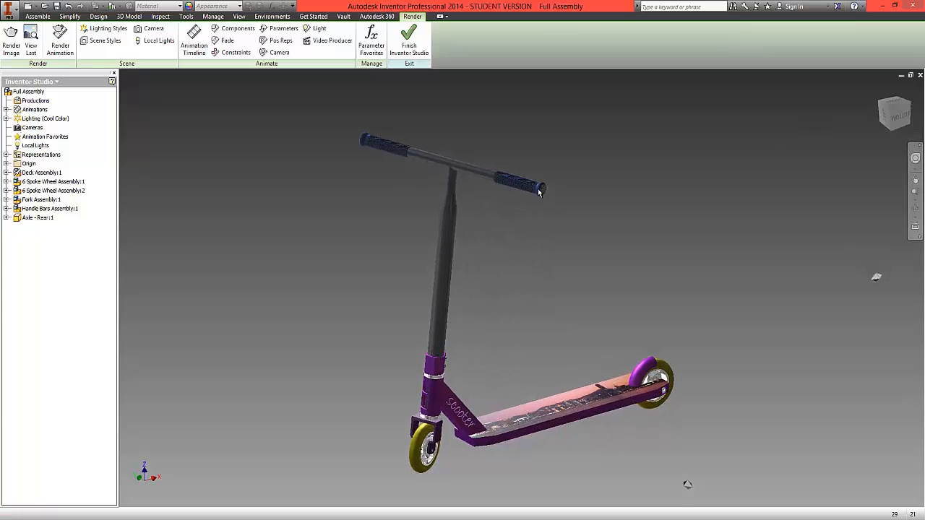
{"action": "left_click", "coordinate": [12, 47]}
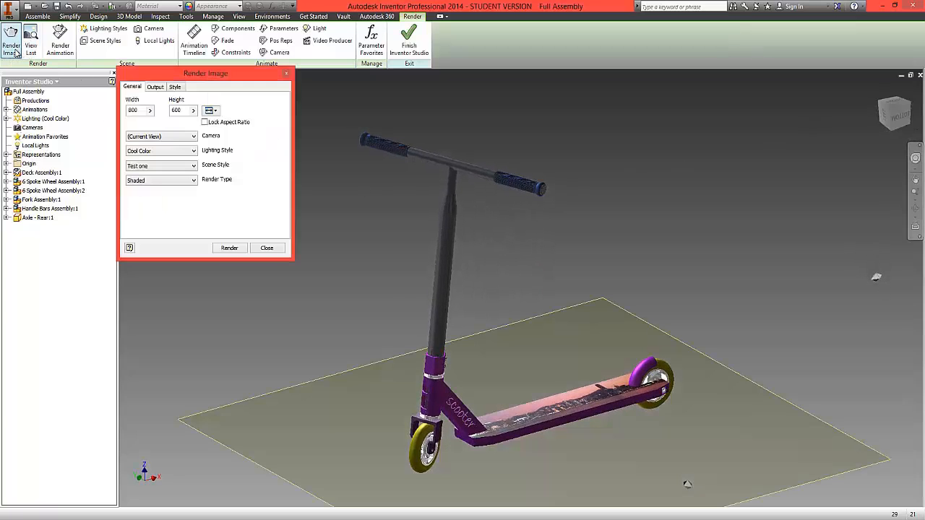
{"action": "left_click", "coordinate": [173, 154]}
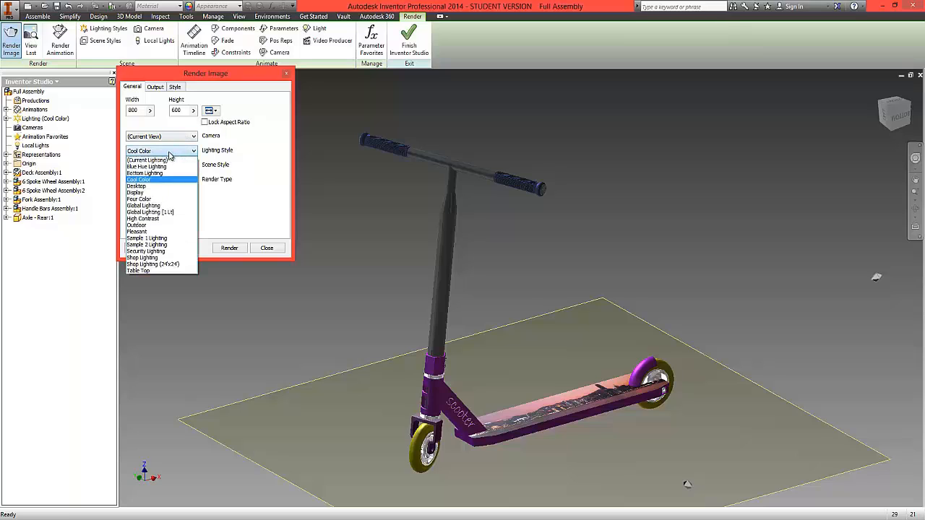
{"action": "left_click", "coordinate": [171, 152]}
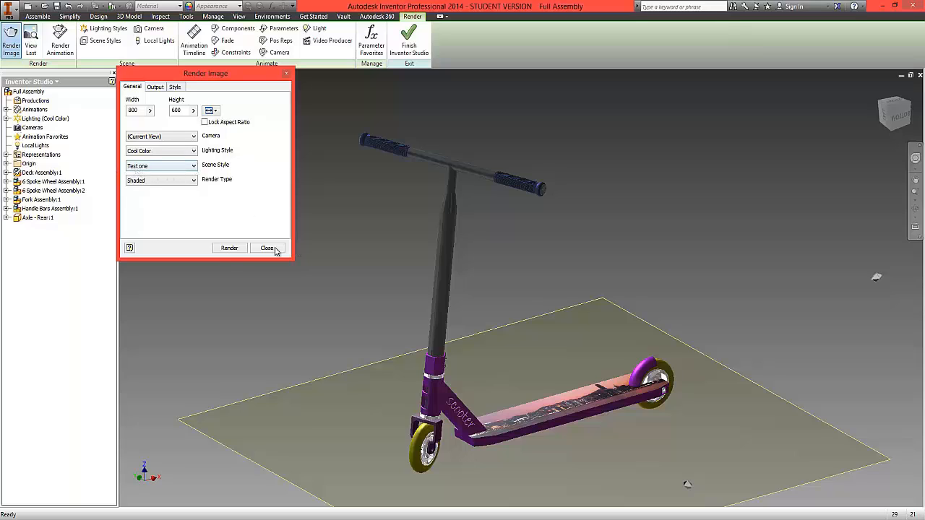
{"action": "left_click", "coordinate": [229, 248]}
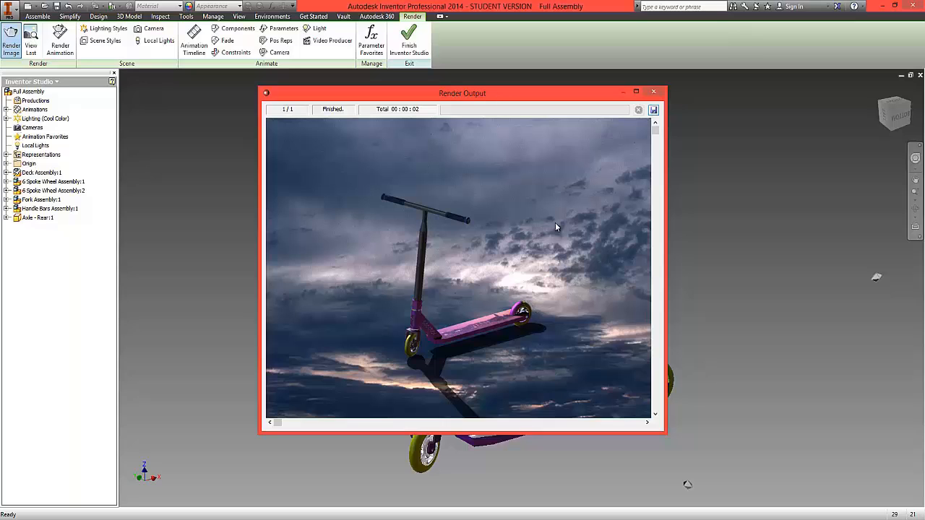
{"action": "left_click", "coordinate": [654, 91]}
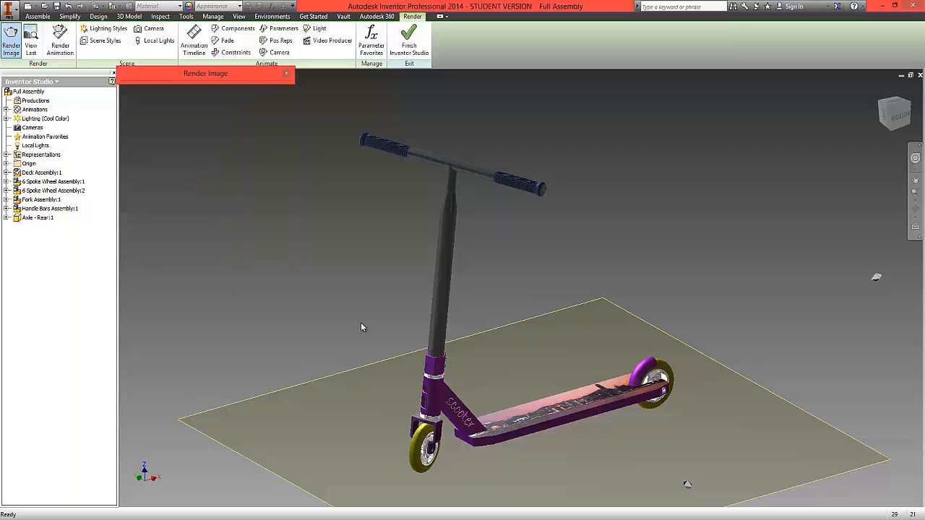
- Render a close-up of the scooter's front wheel and fork with the same lighting and scene style
{"action": "scroll", "coordinate": [428, 468], "scroll_direction": "up", "scroll_amount": 5}
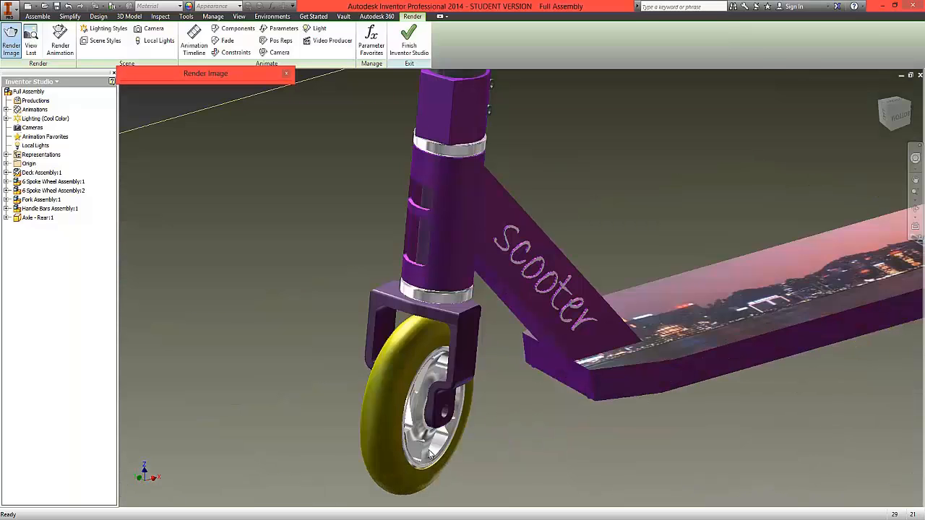
{"action": "mouse_move", "coordinate": [175, 102]}
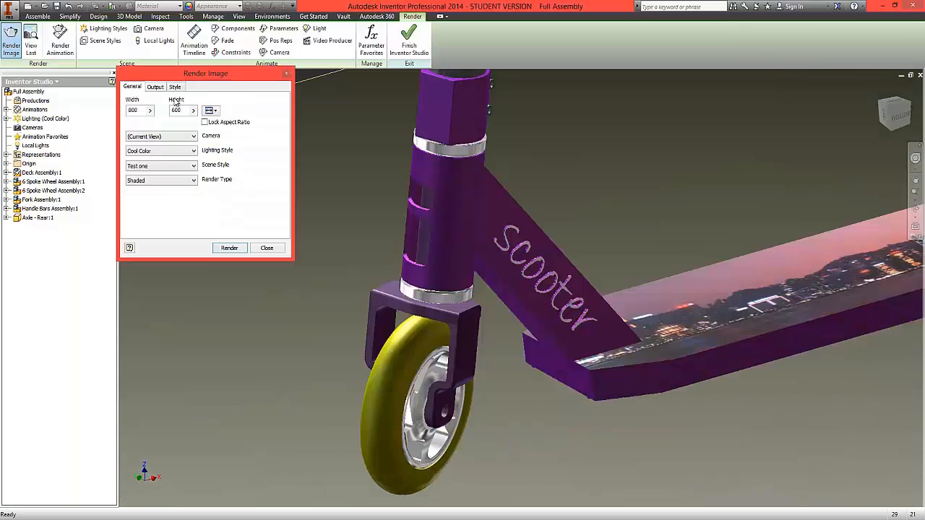
{"action": "left_click", "coordinate": [227, 249]}
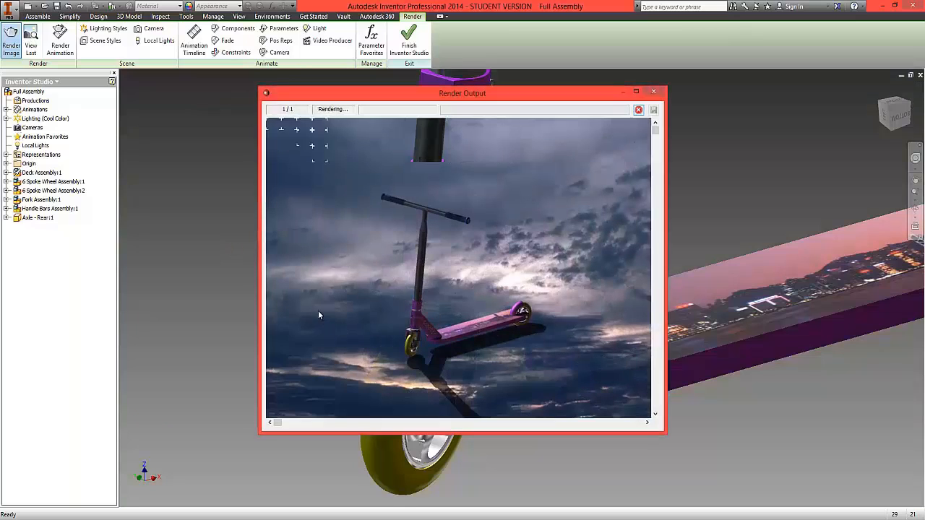